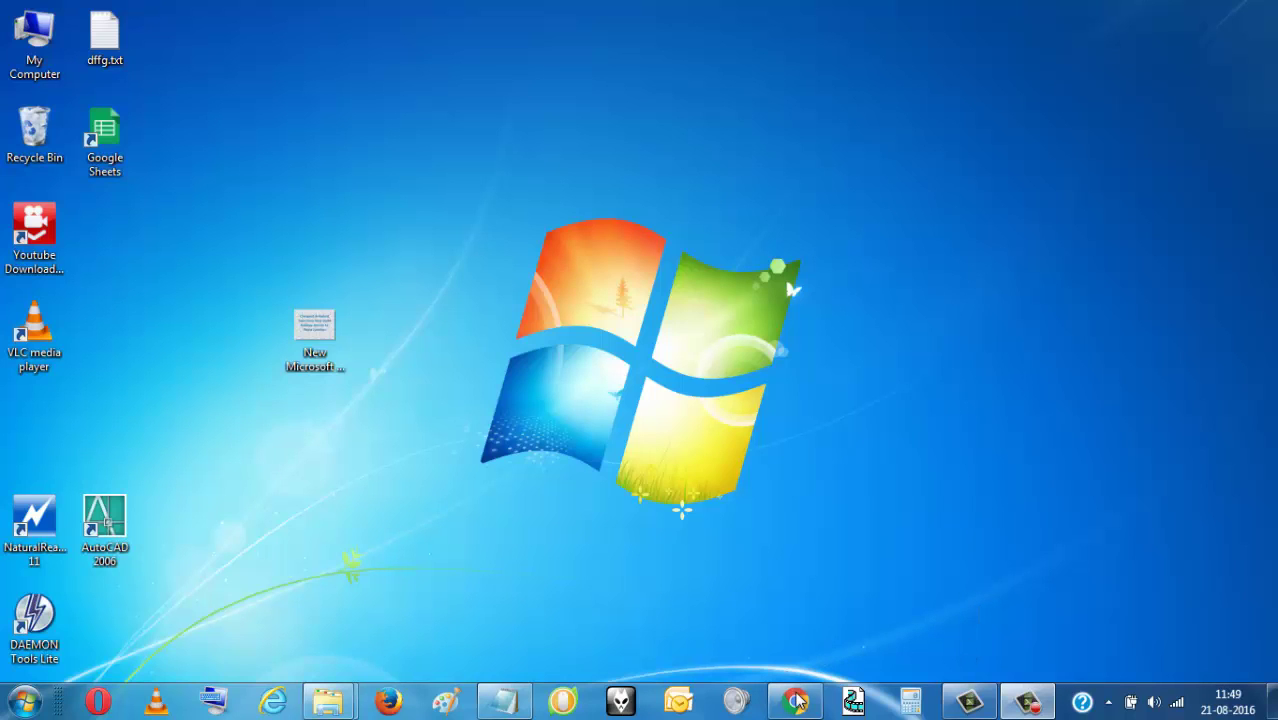
Step: Launch Google Chrome from the taskbar so it shows a New Tab page
left_click(795, 701)
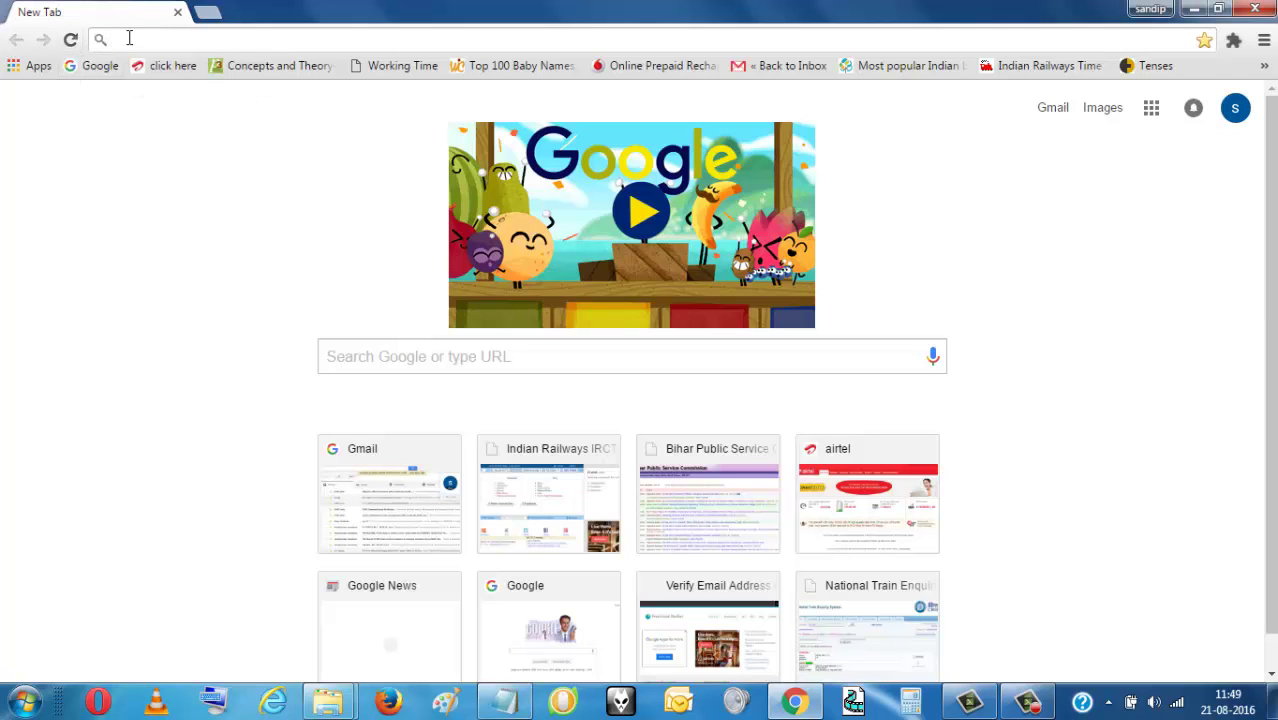
Step: Load the NTES site enquiry.indianrail.gov.in/ntes/ from the 'tr' address-bar suggestion
type("trainenquiry.com")
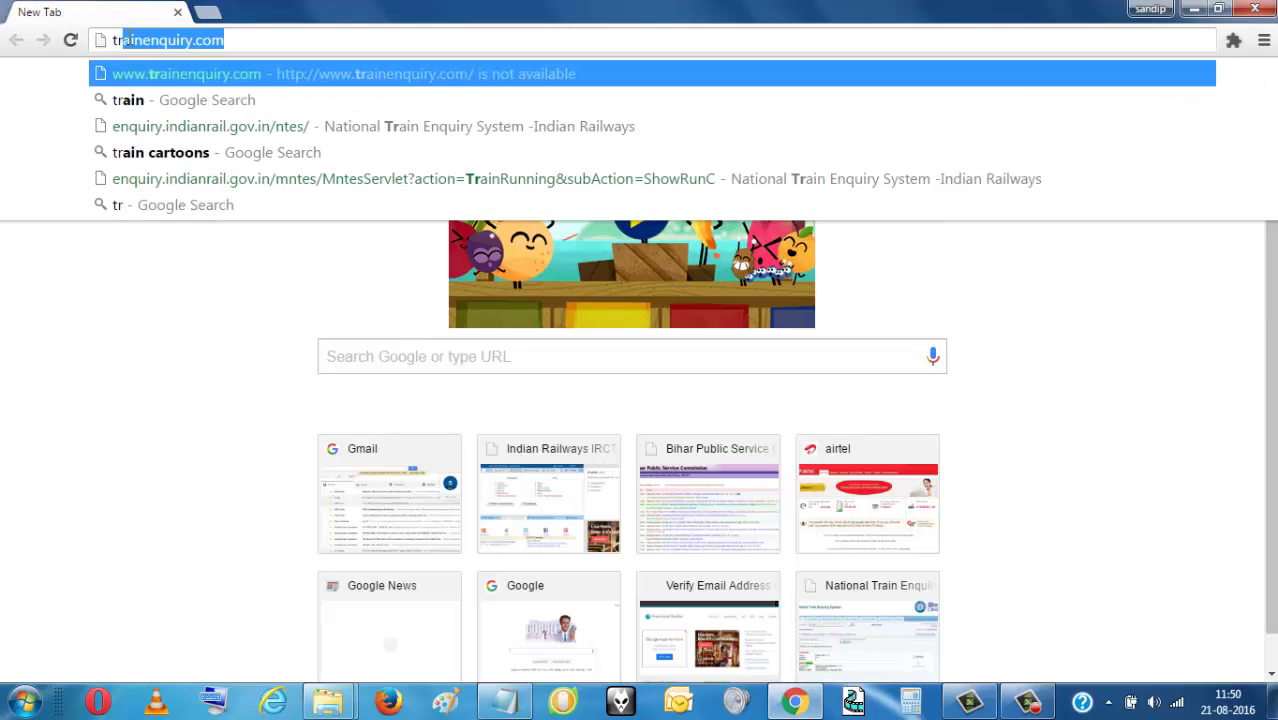
key("Return")
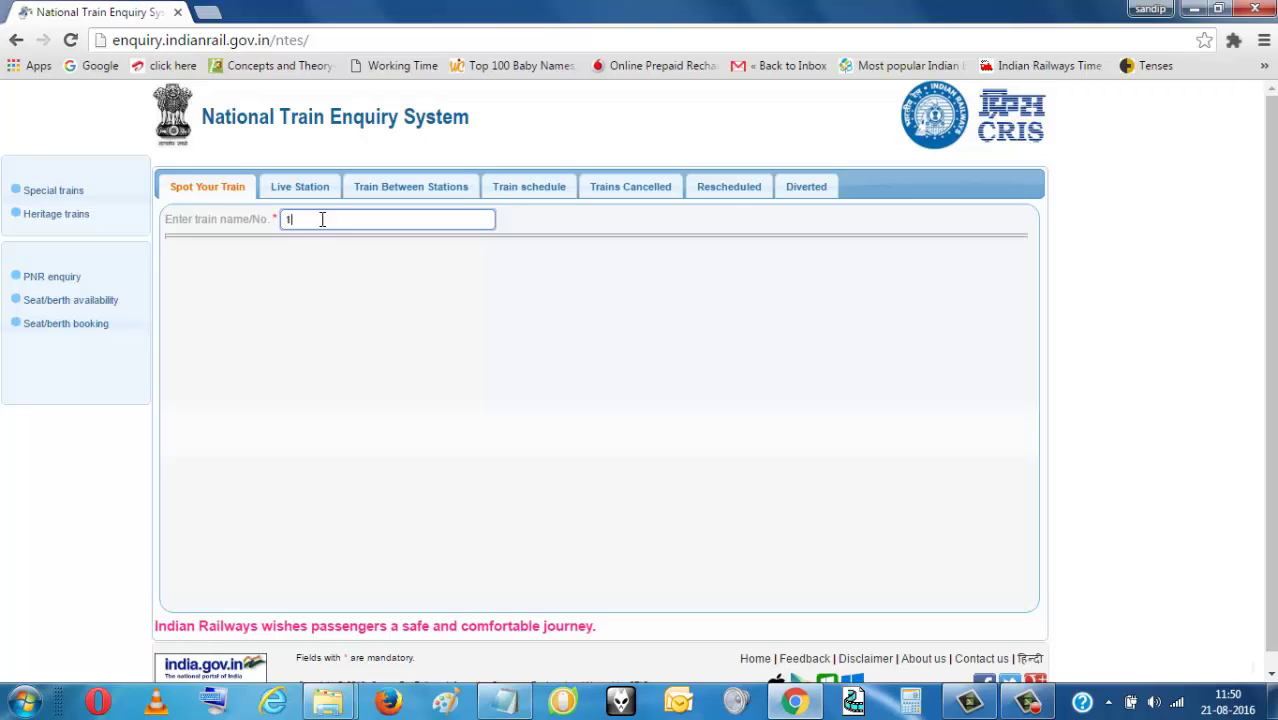
Step: Look up train 12301 from HOWRAH JN on 21/08/2016 and read its not-running-on-Sunday notice
type("301")
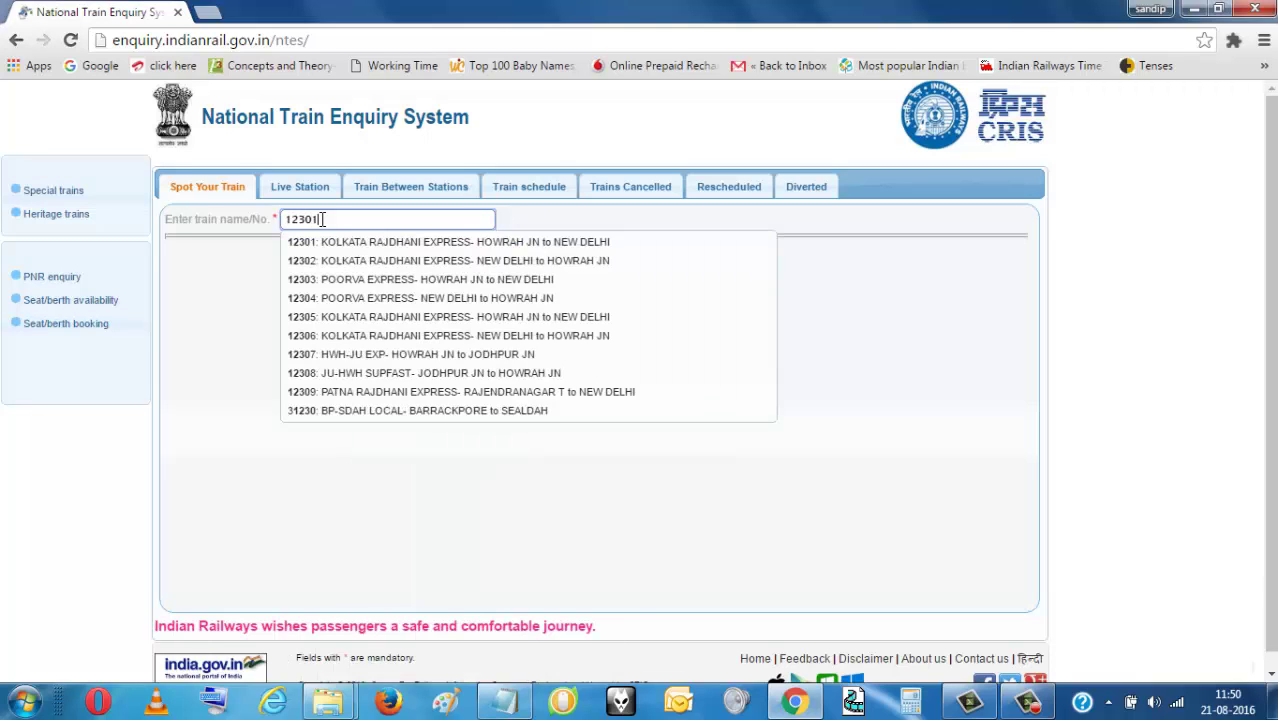
key("Return")
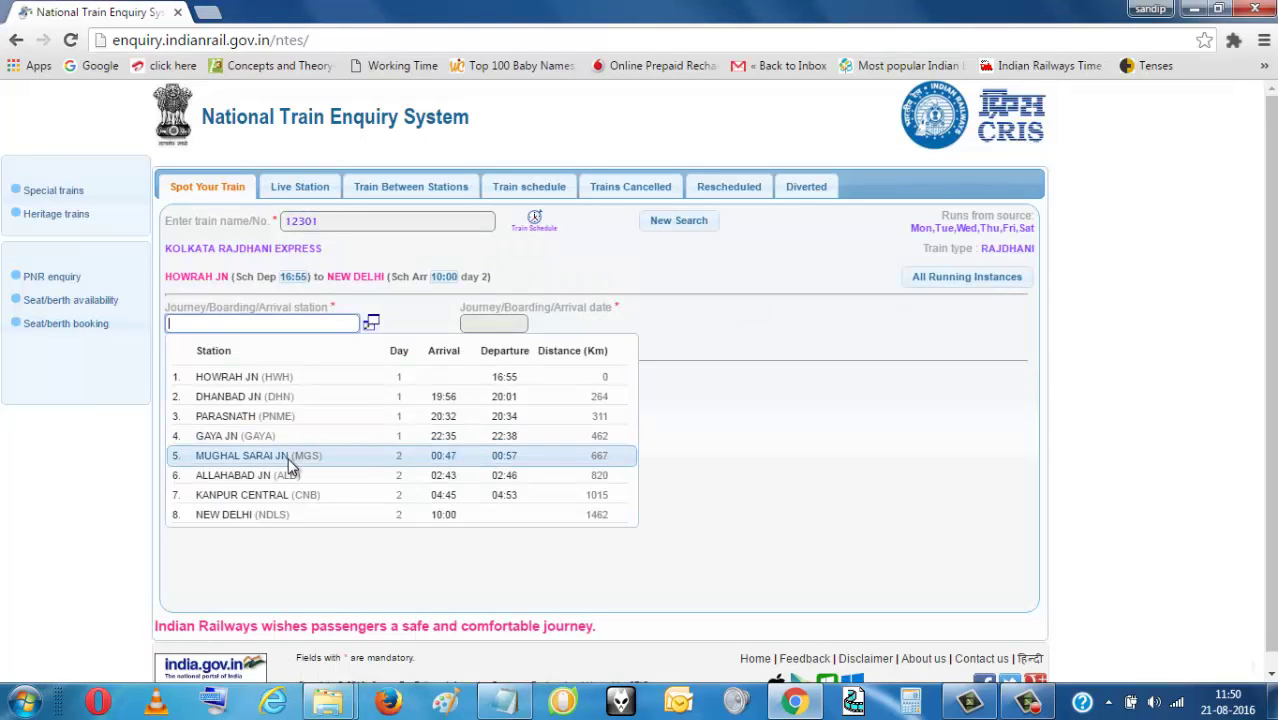
left_click(267, 386)
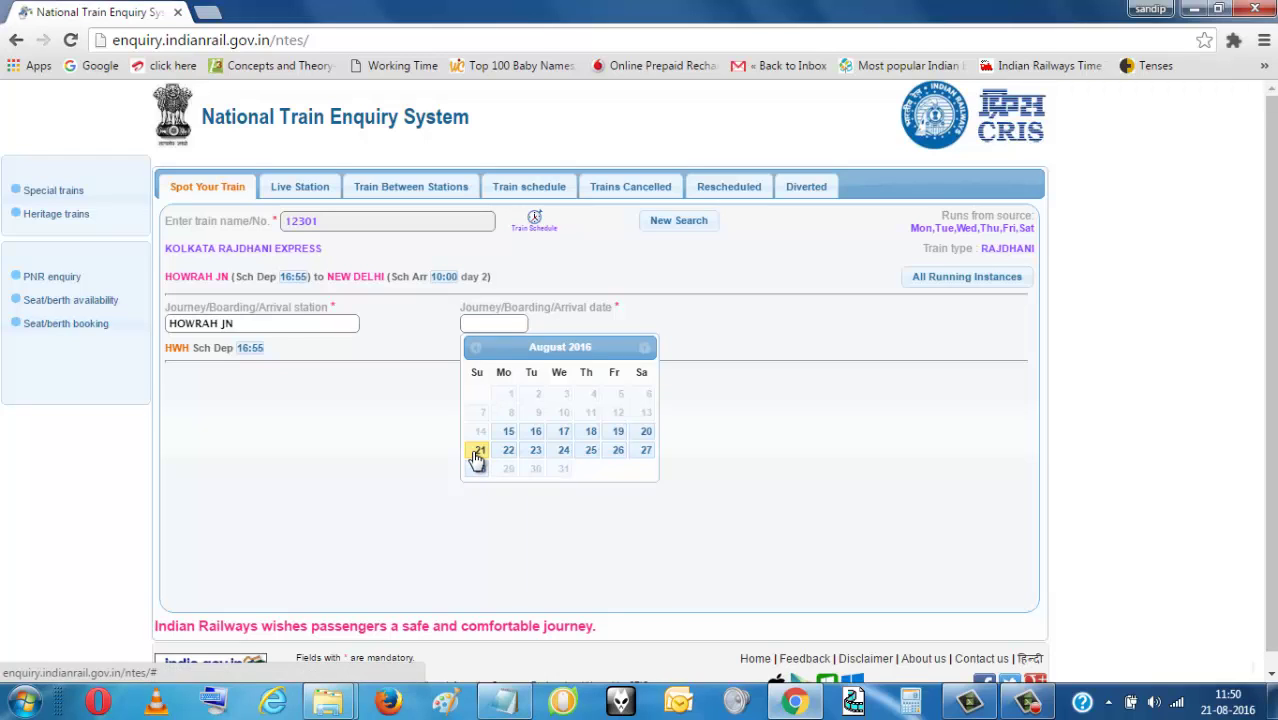
left_click(478, 452)
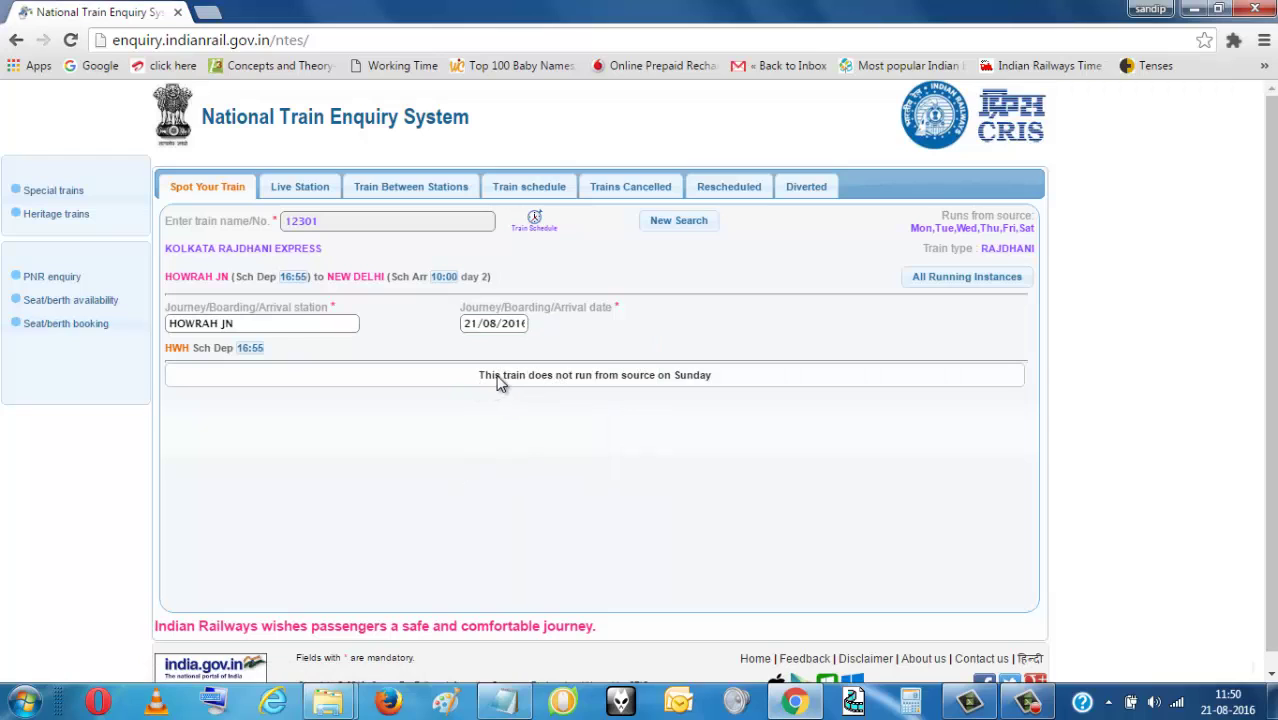
left_click_drag(499, 378, 638, 374)
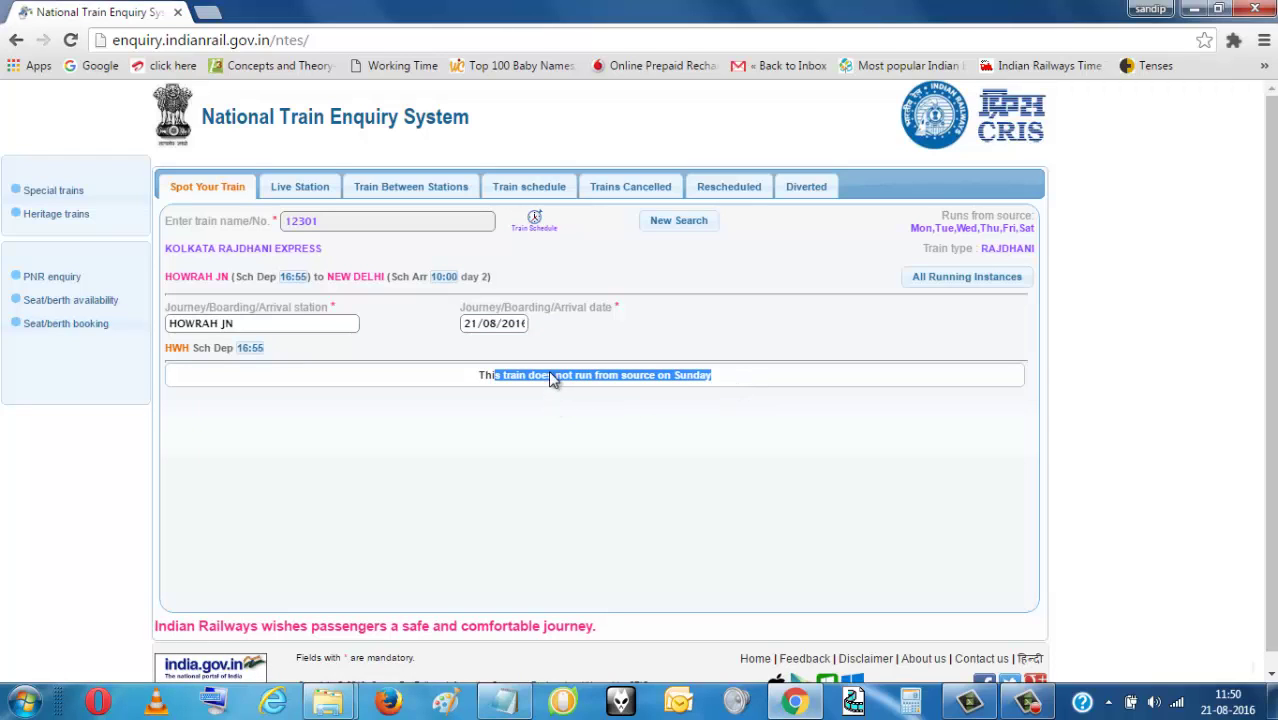
left_click(652, 374)
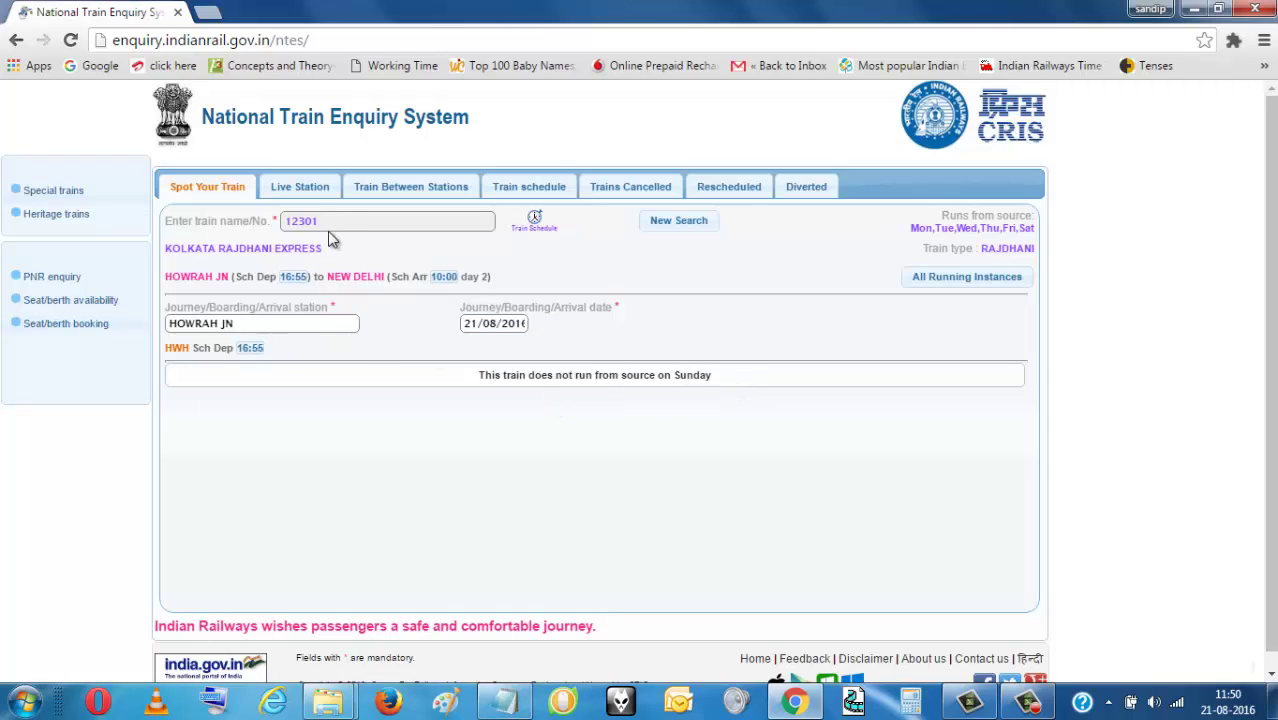
Step: Query train 12302 from NEW DELHI on 21/08/2016 and show its full running table
left_click(690, 222)
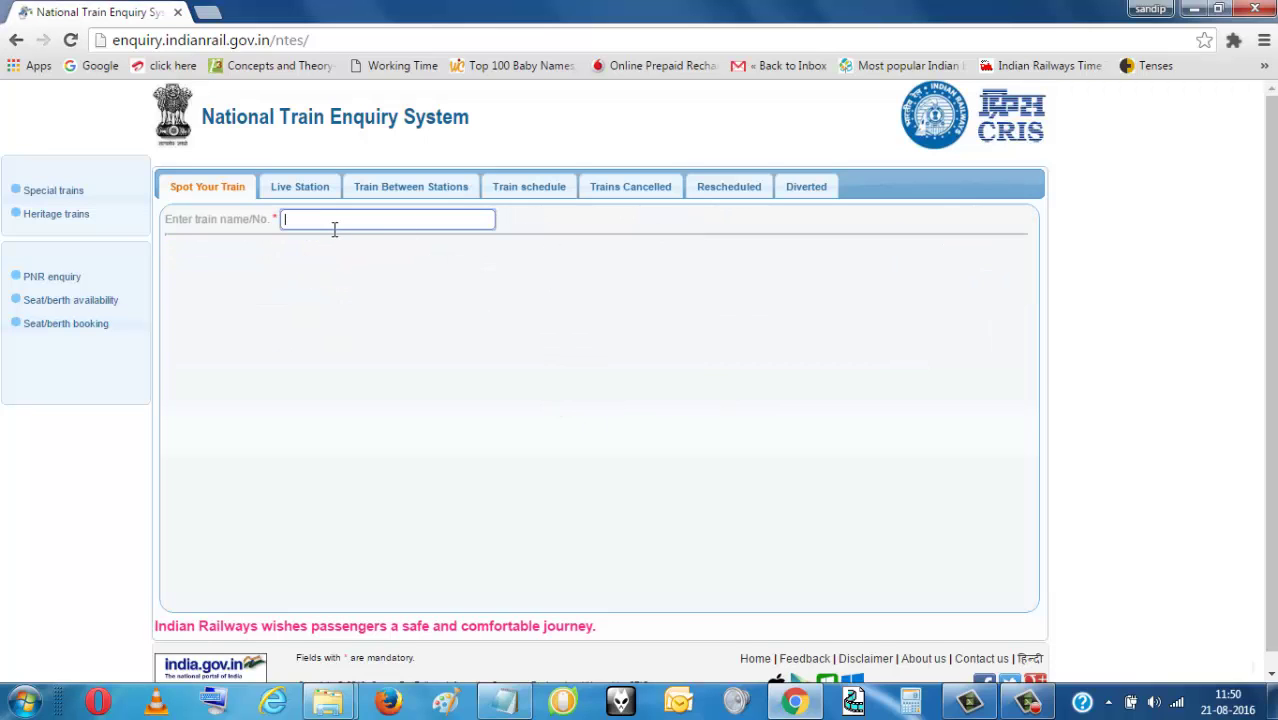
type("12302")
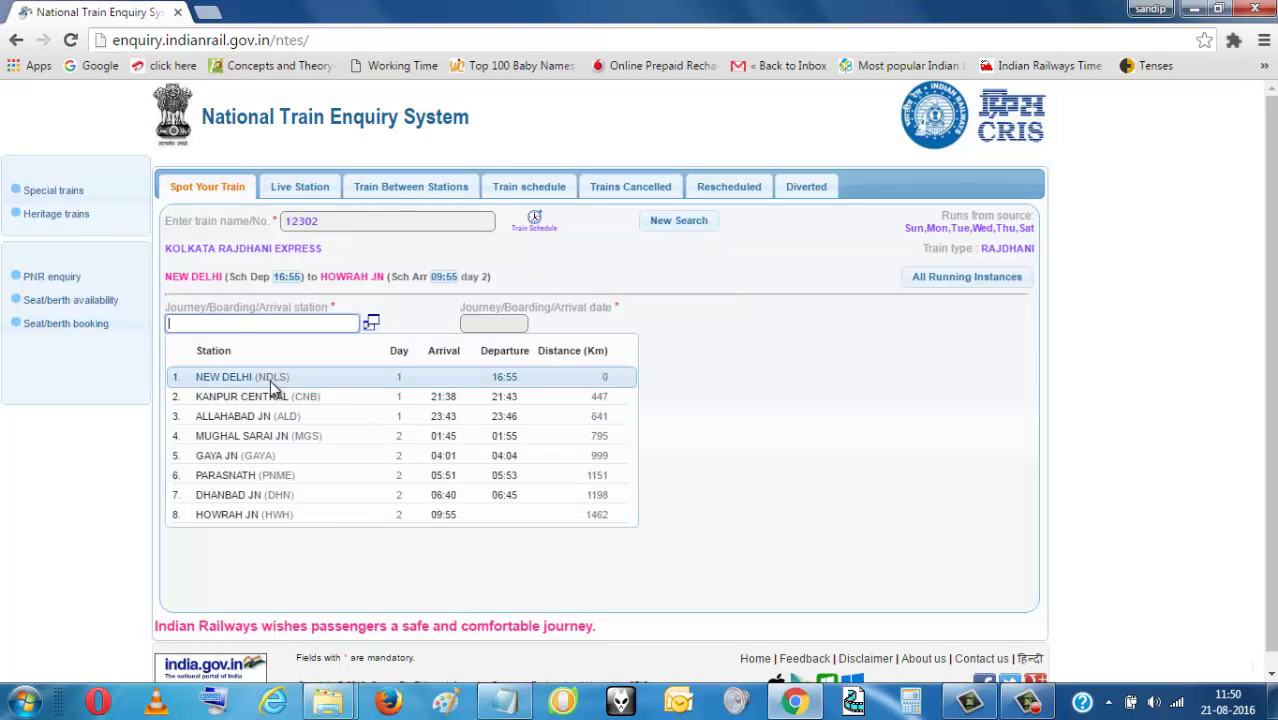
left_click(270, 378)
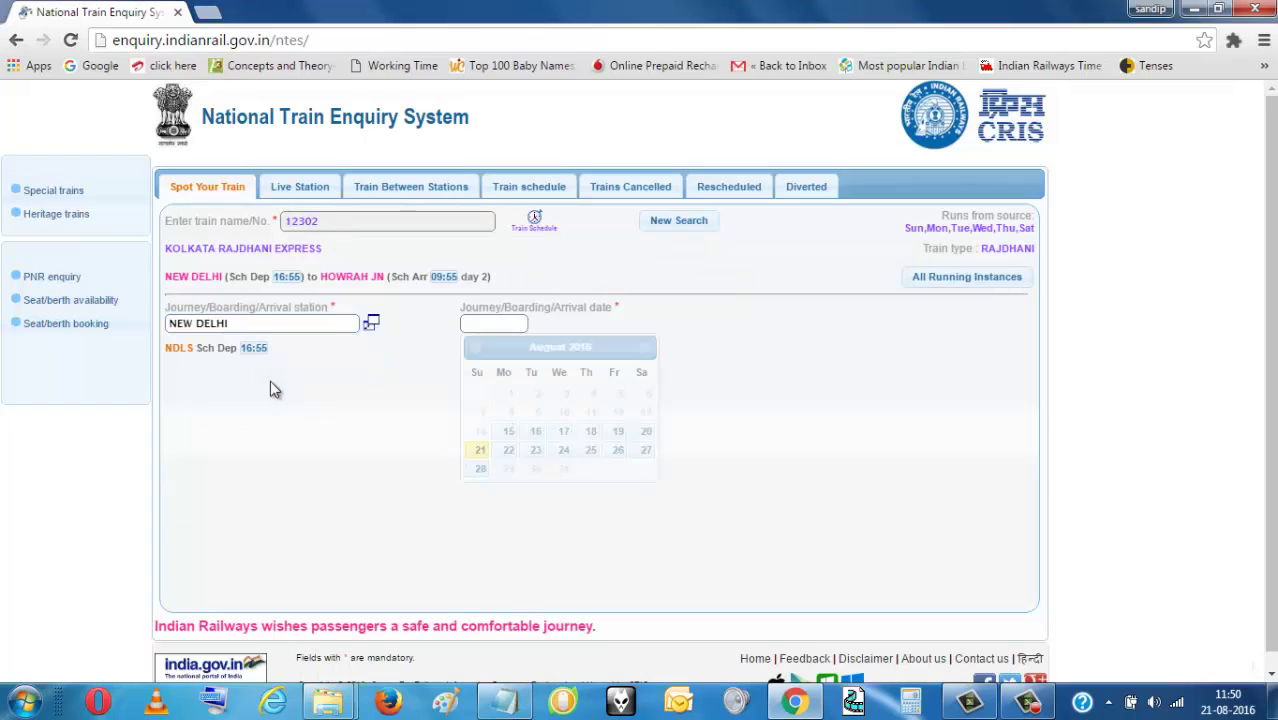
left_click(480, 455)
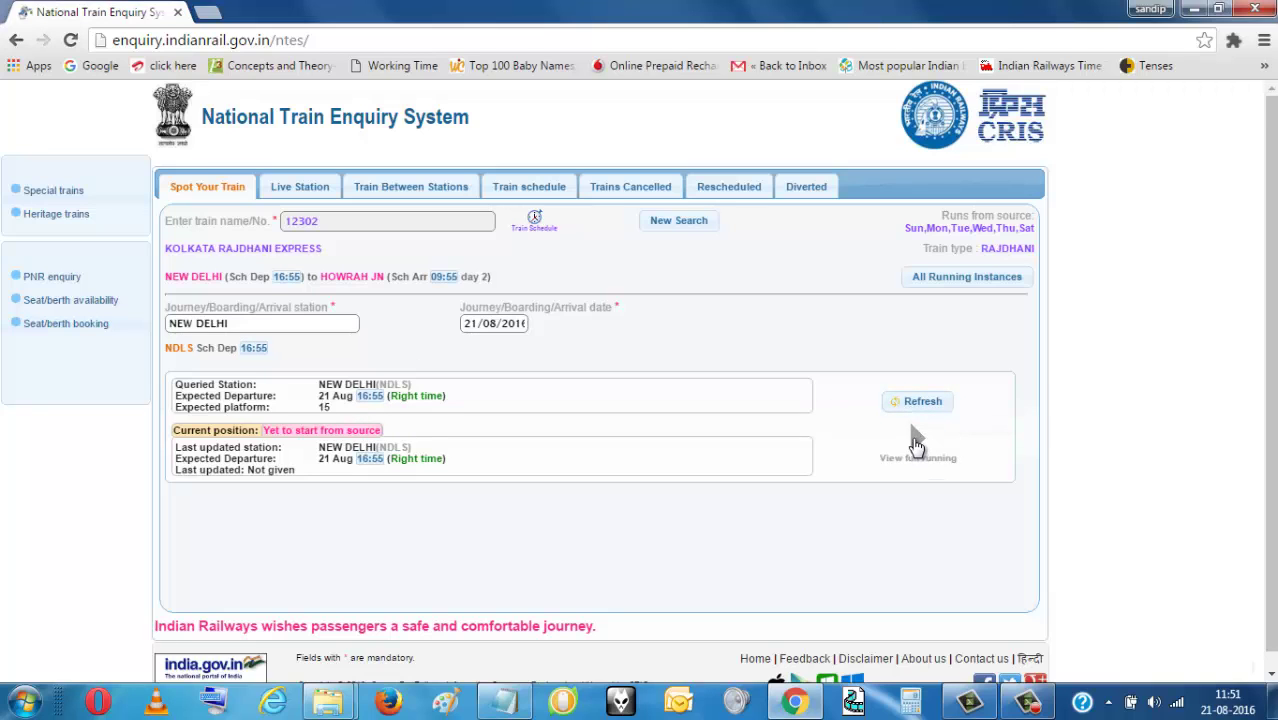
left_click(915, 455)
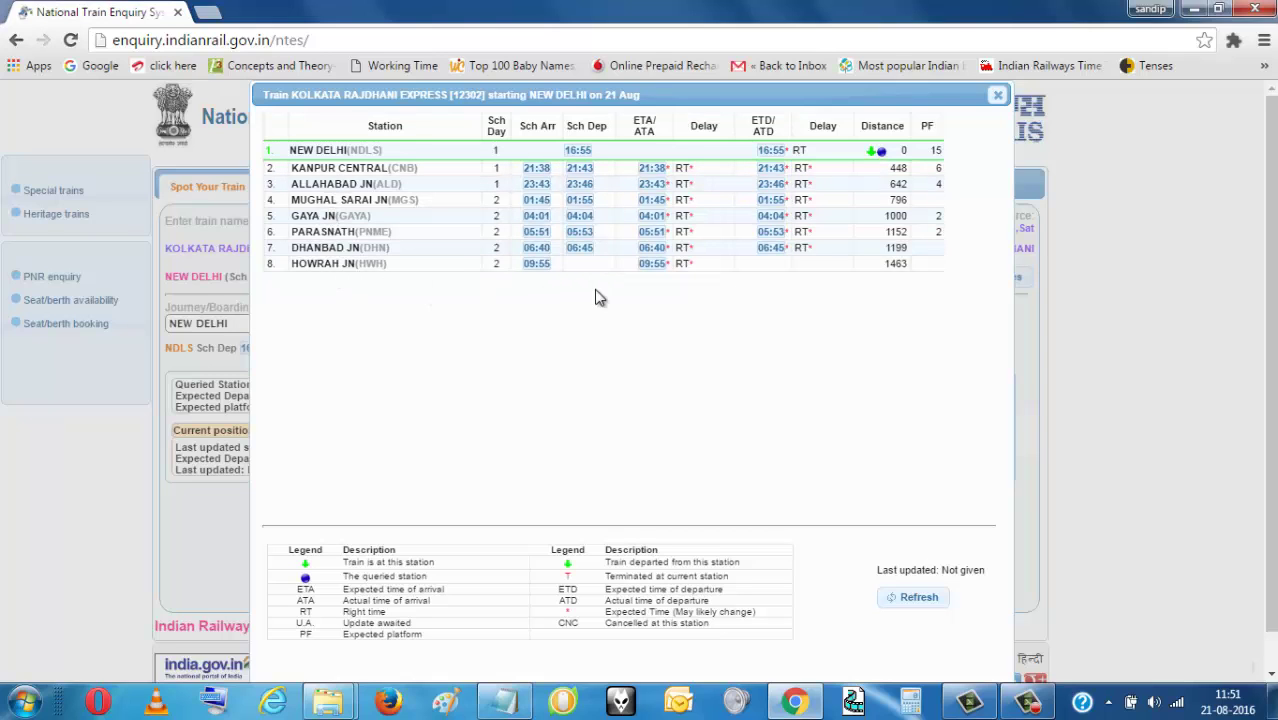
Step: Recheck train 12302 with journey date 20/08/2016 and review its full running table
left_click(997, 97)
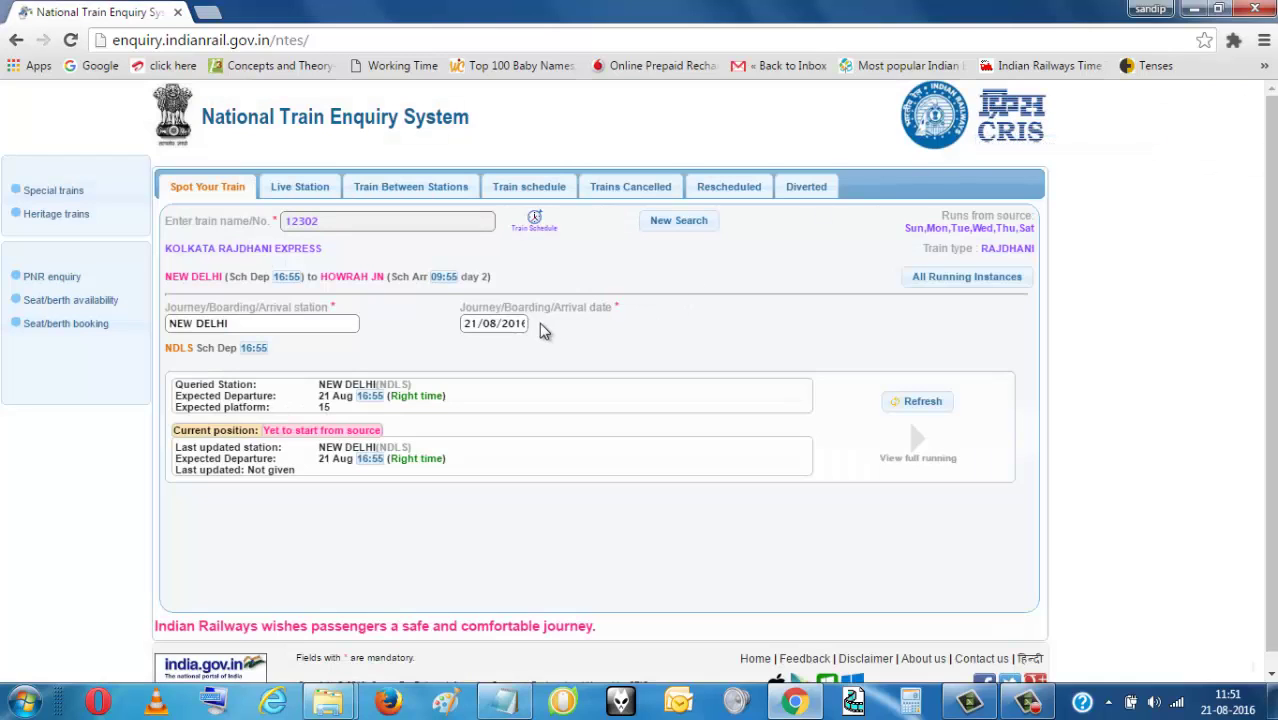
left_click(508, 328)
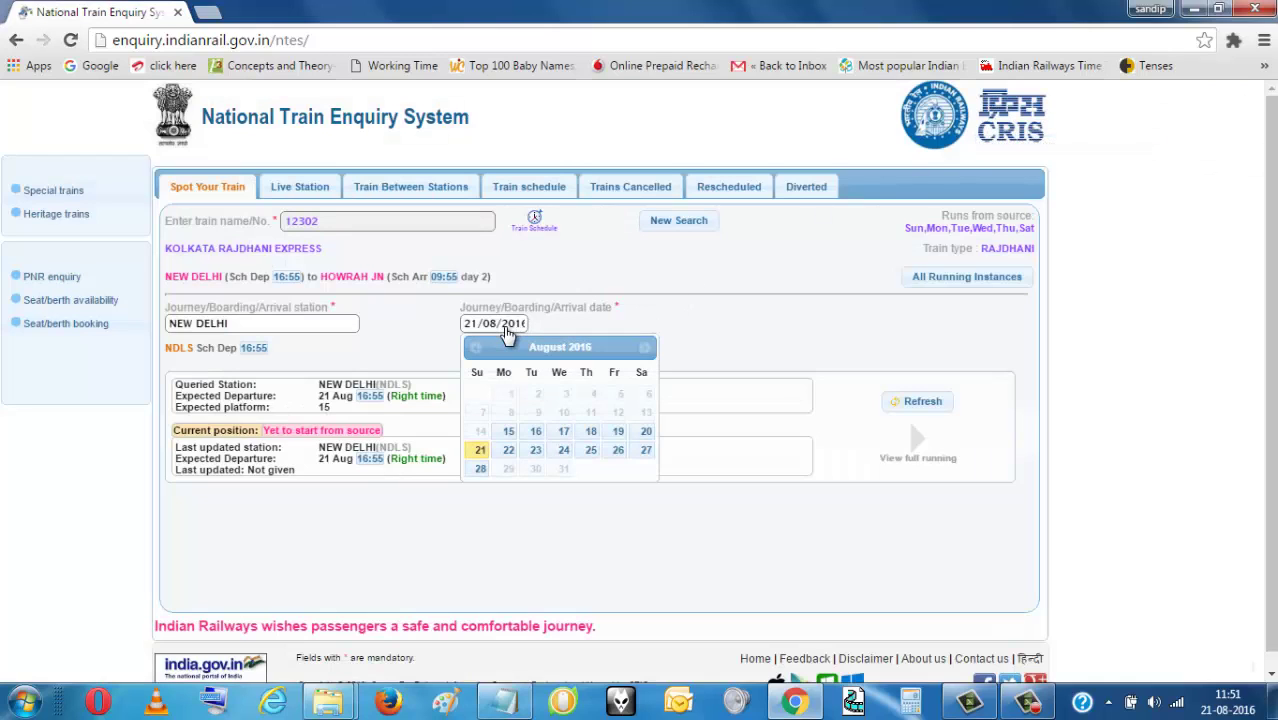
left_click(645, 433)
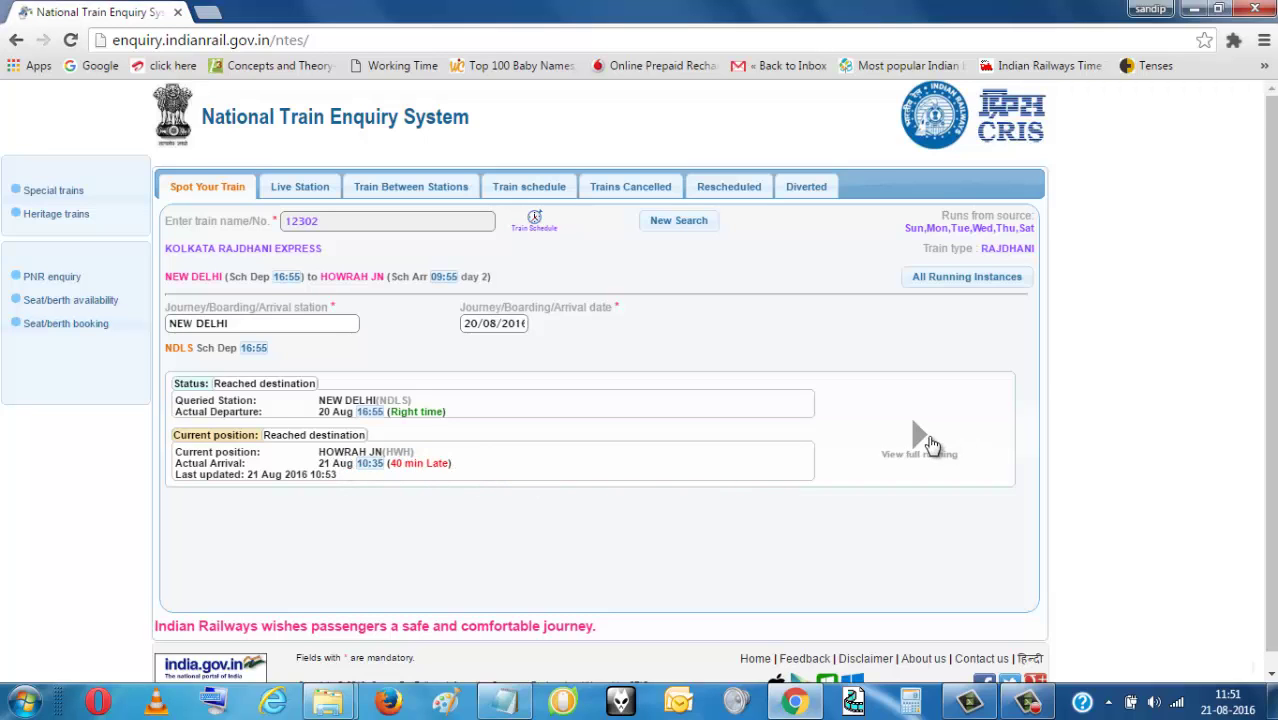
left_click(910, 446)
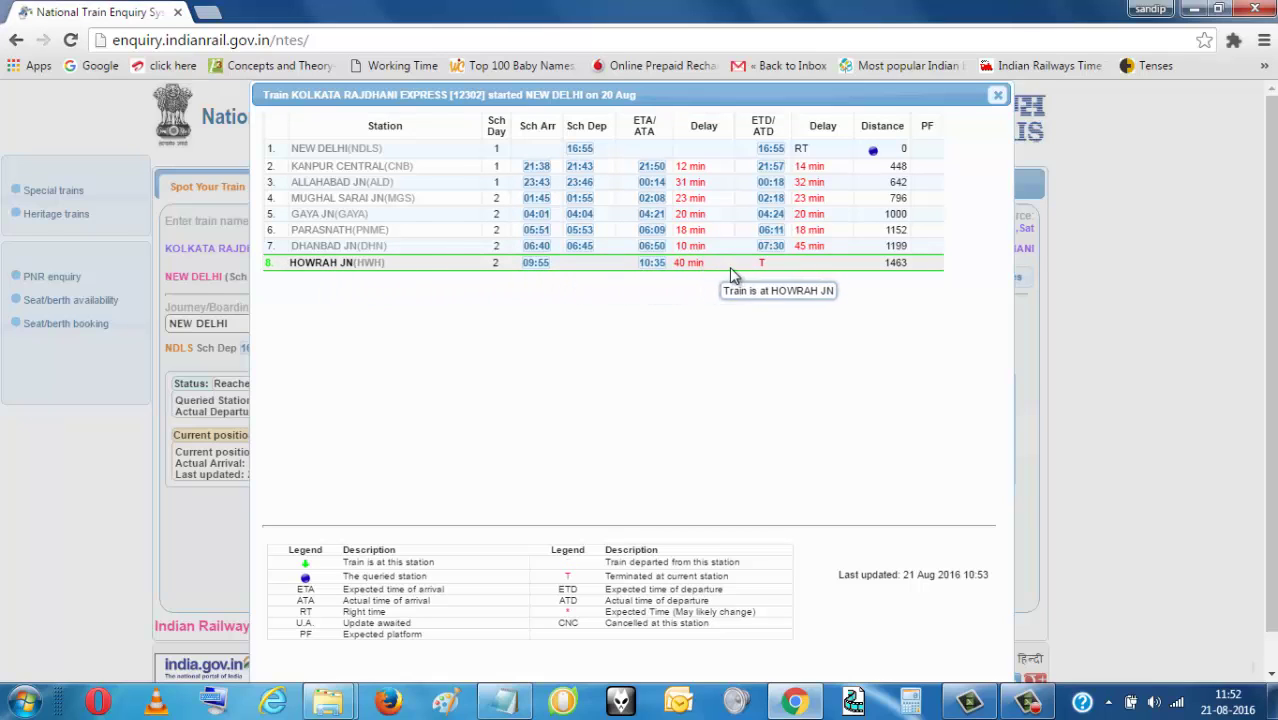
left_click(998, 98)
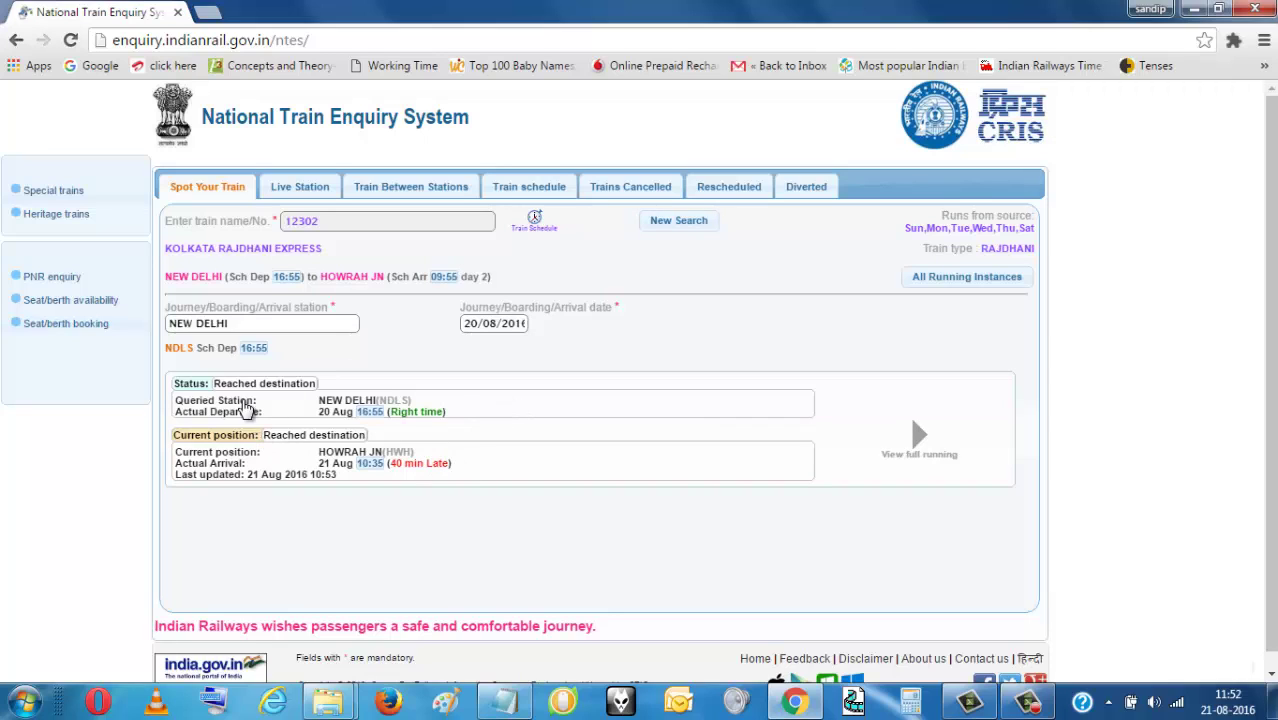
Step: Query train 12393 from PATNA JN on 20/08/2016 and view its full running table
left_click(679, 223)
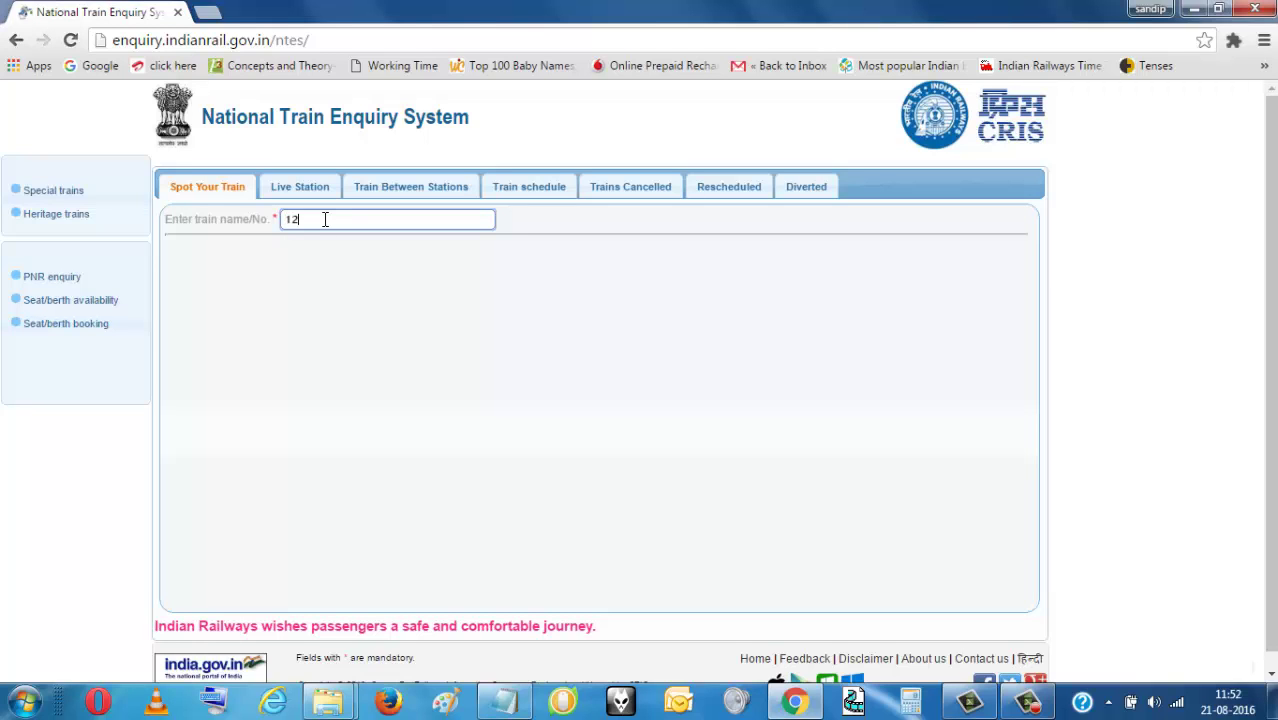
type("12393")
key("Return")
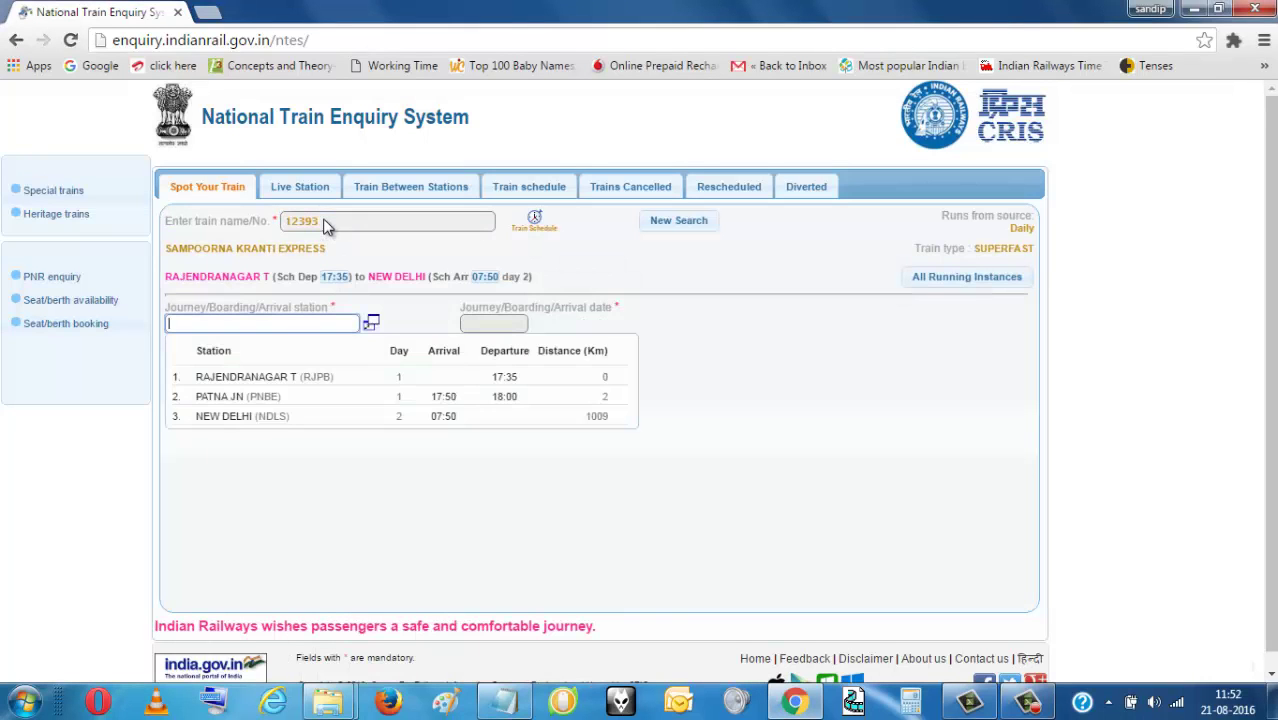
left_click(240, 396)
left_click(481, 451)
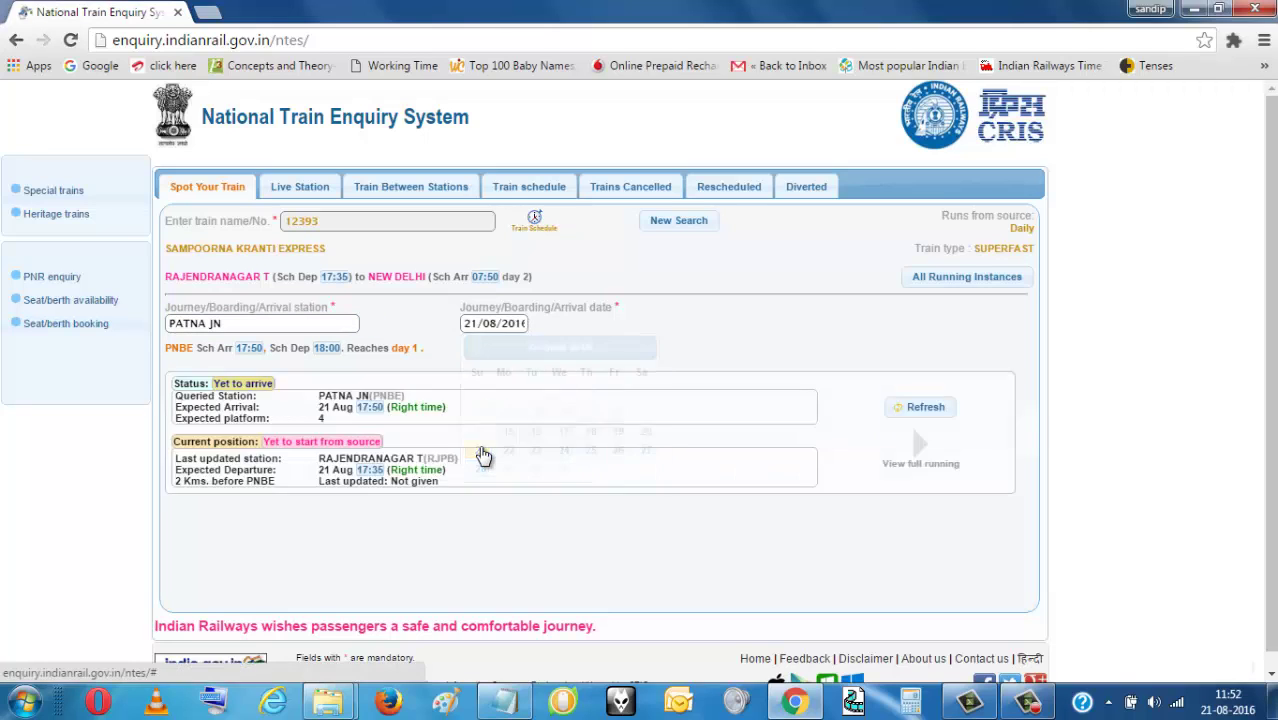
left_click(497, 330)
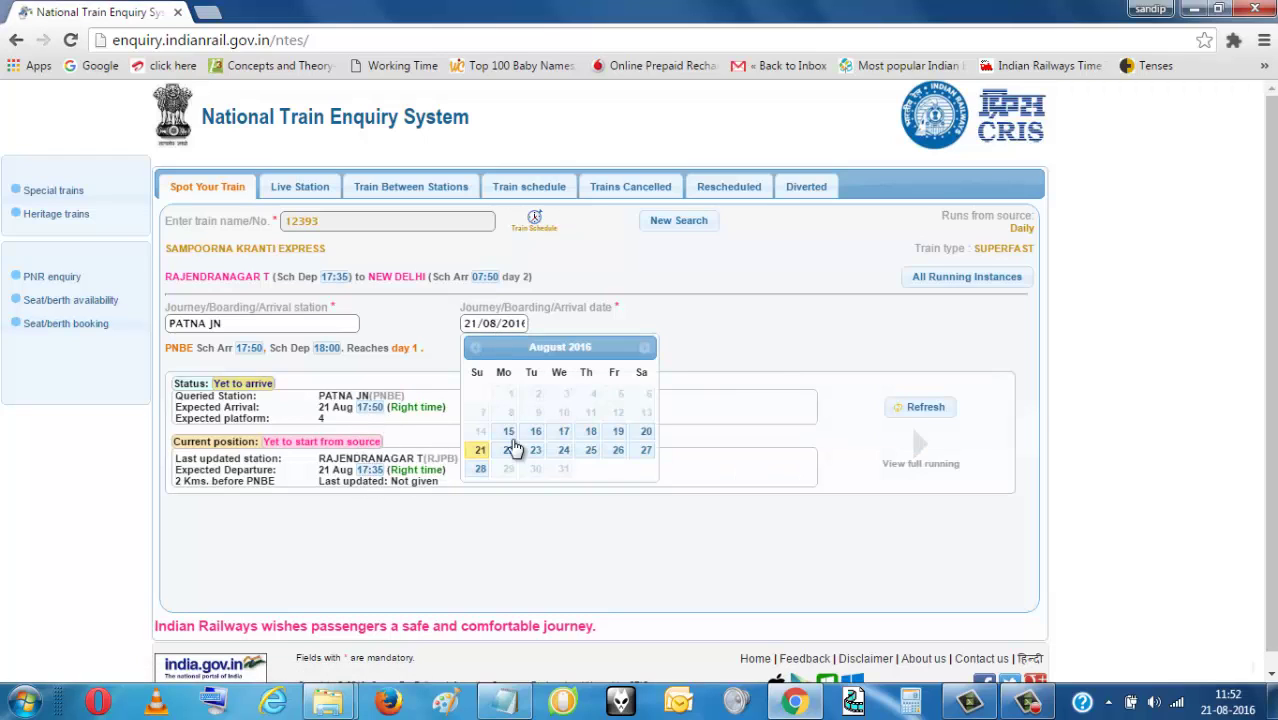
left_click(643, 440)
left_click(487, 325)
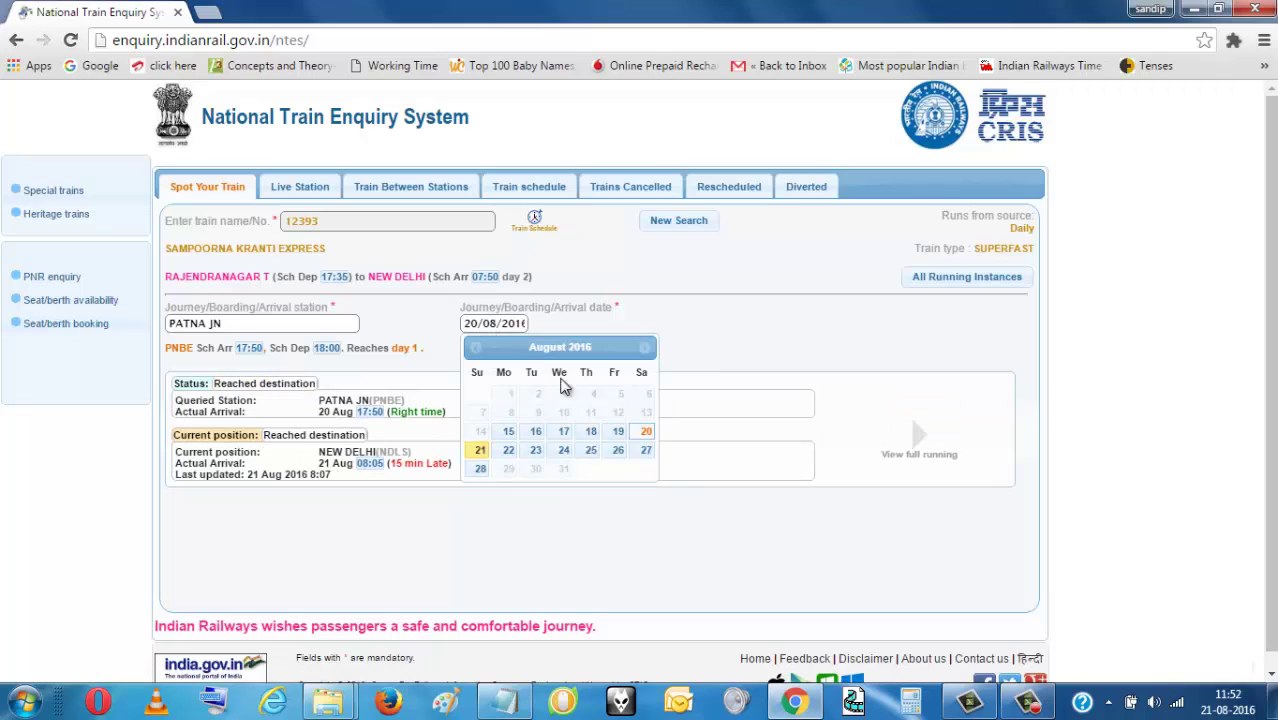
left_click(642, 438)
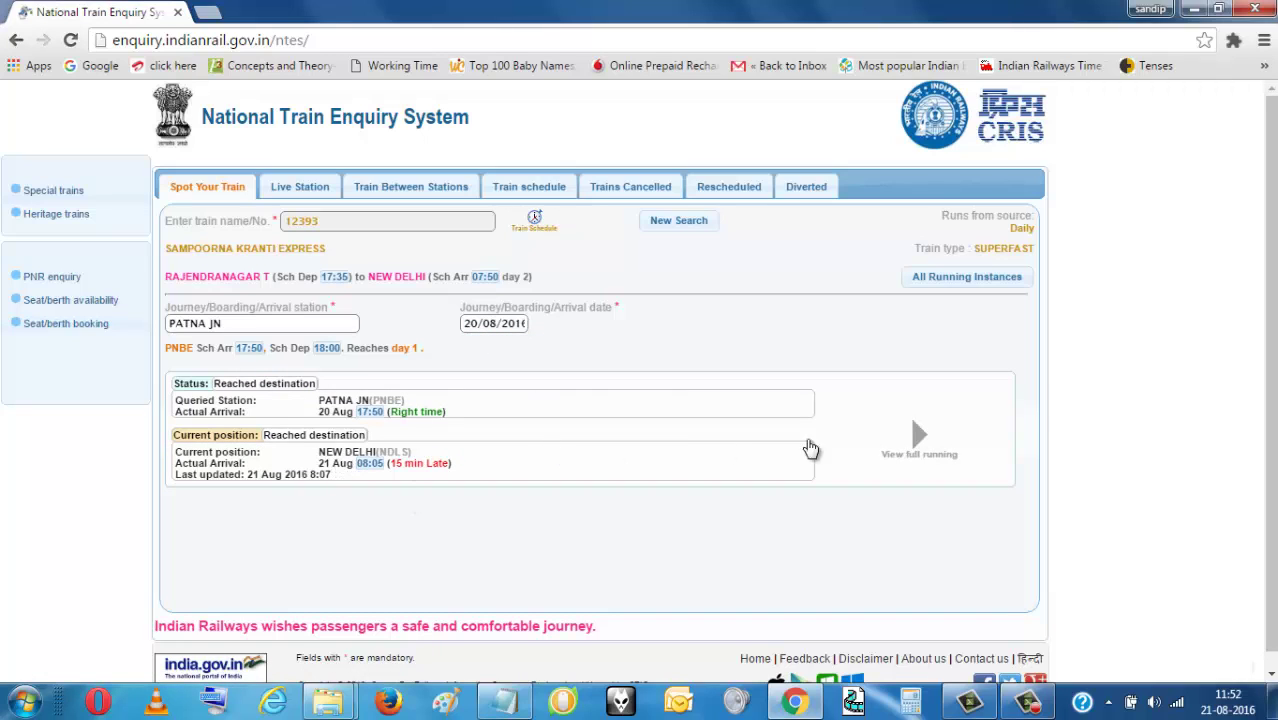
left_click(918, 450)
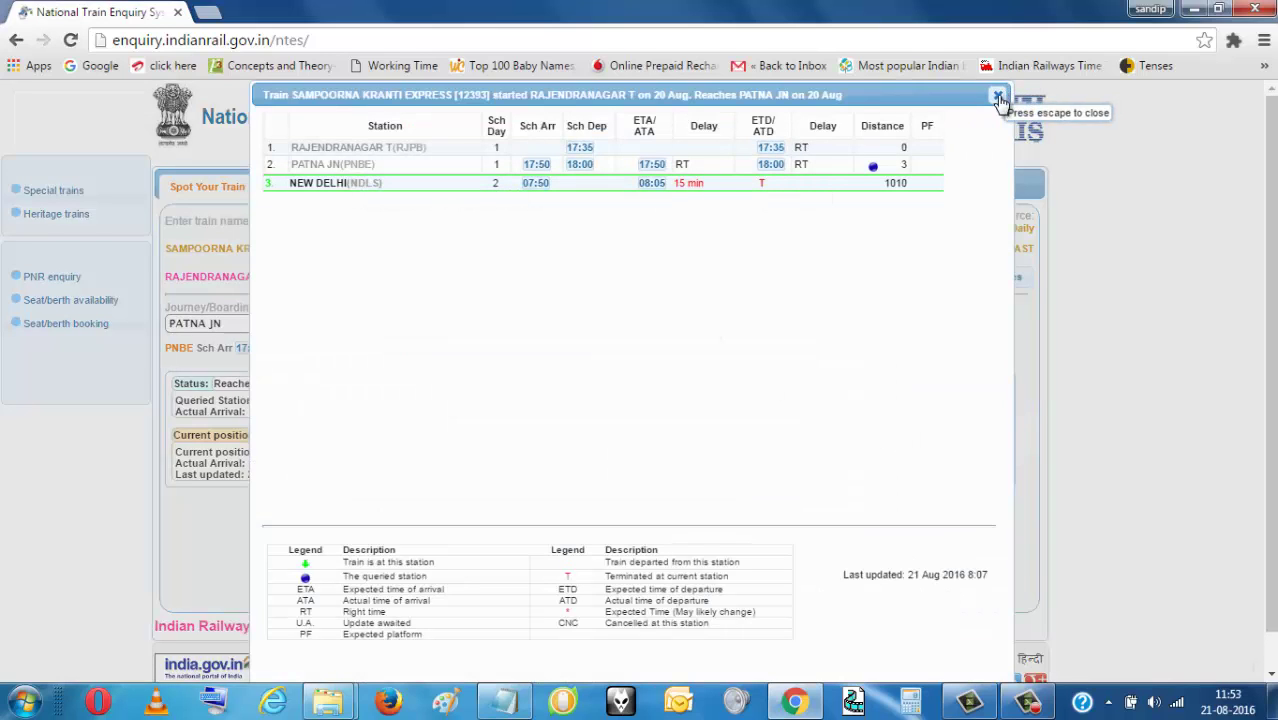
left_click(997, 95)
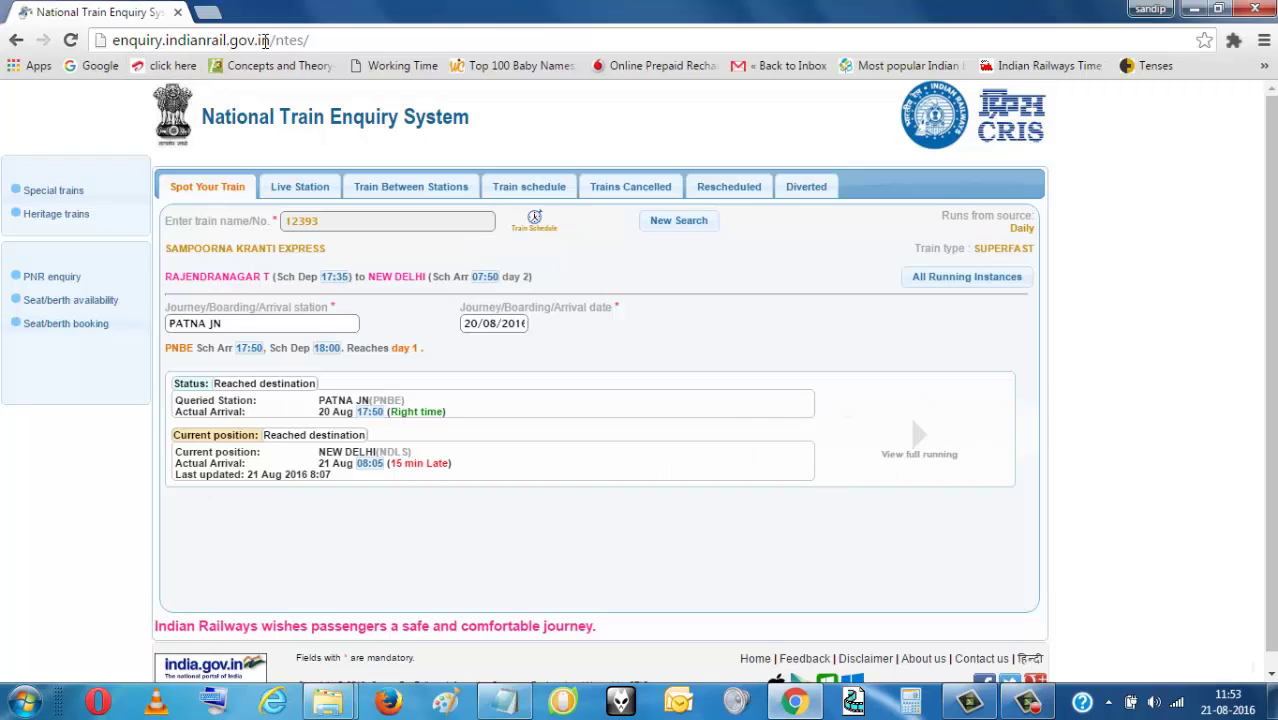
Step: Select most of the NTES page address in the address bar
left_click(318, 40)
left_click(339, 40)
left_click_drag(355, 37, 131, 40)
left_click(338, 37)
Step: Query train 12368 from KIUL JN on 21/08/2016 and show its full running table
left_click(670, 222)
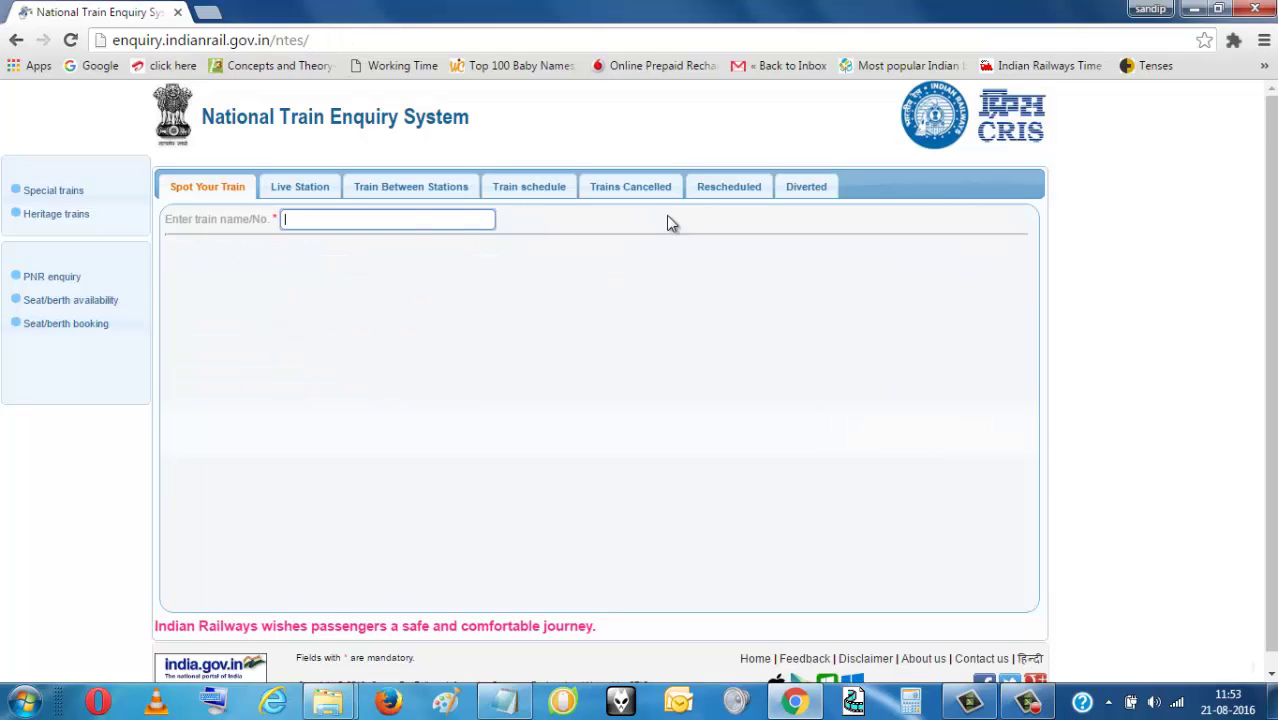
left_click(330, 220)
type("12368")
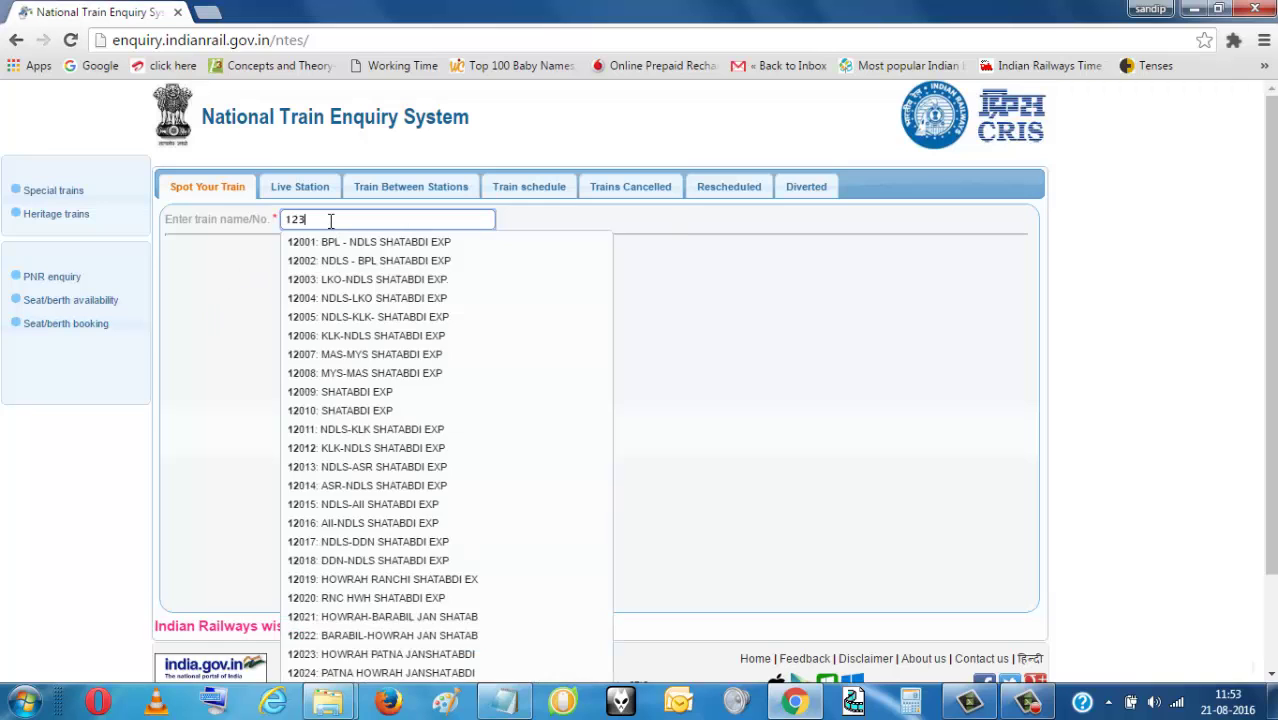
key("Return")
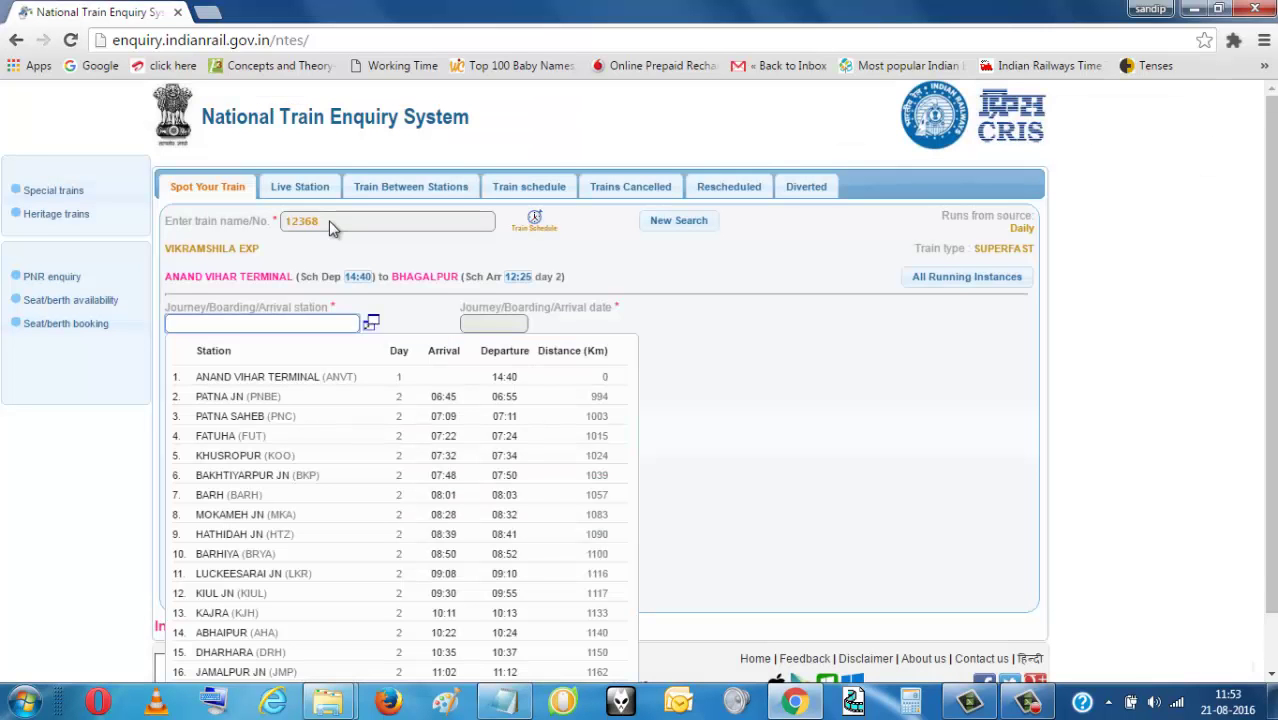
scroll(275, 505, "down", 1)
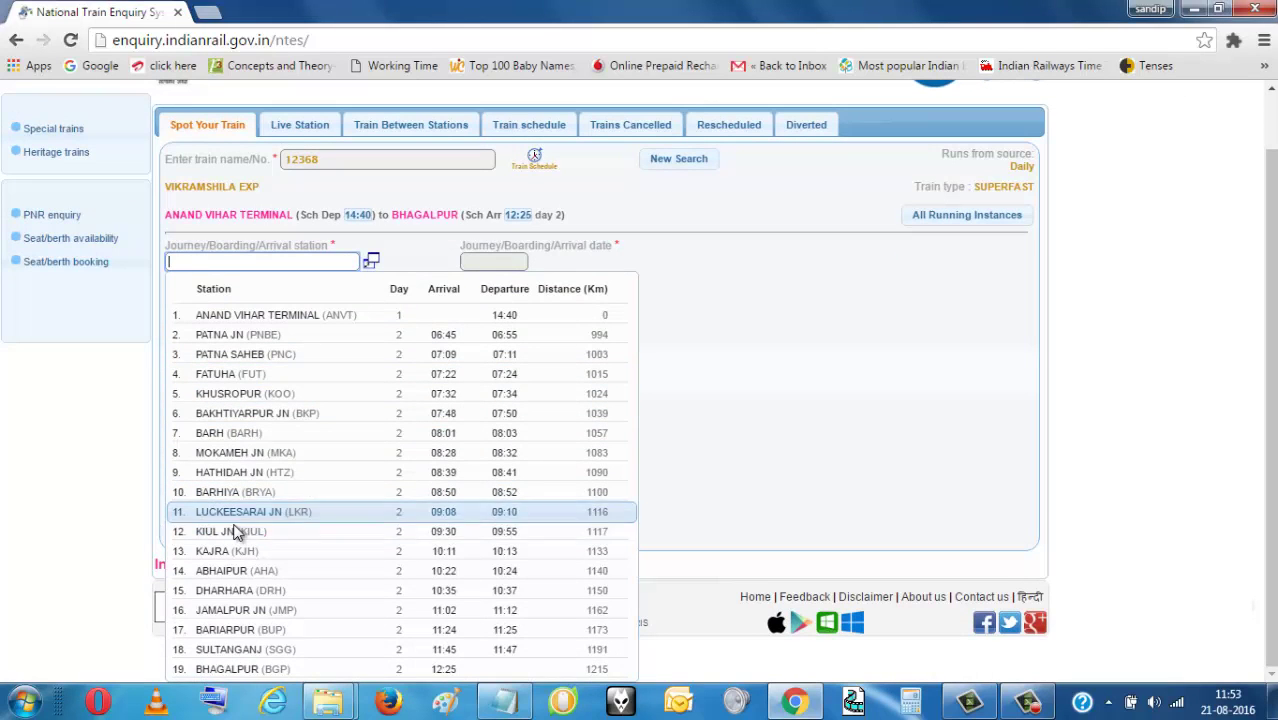
left_click(232, 532)
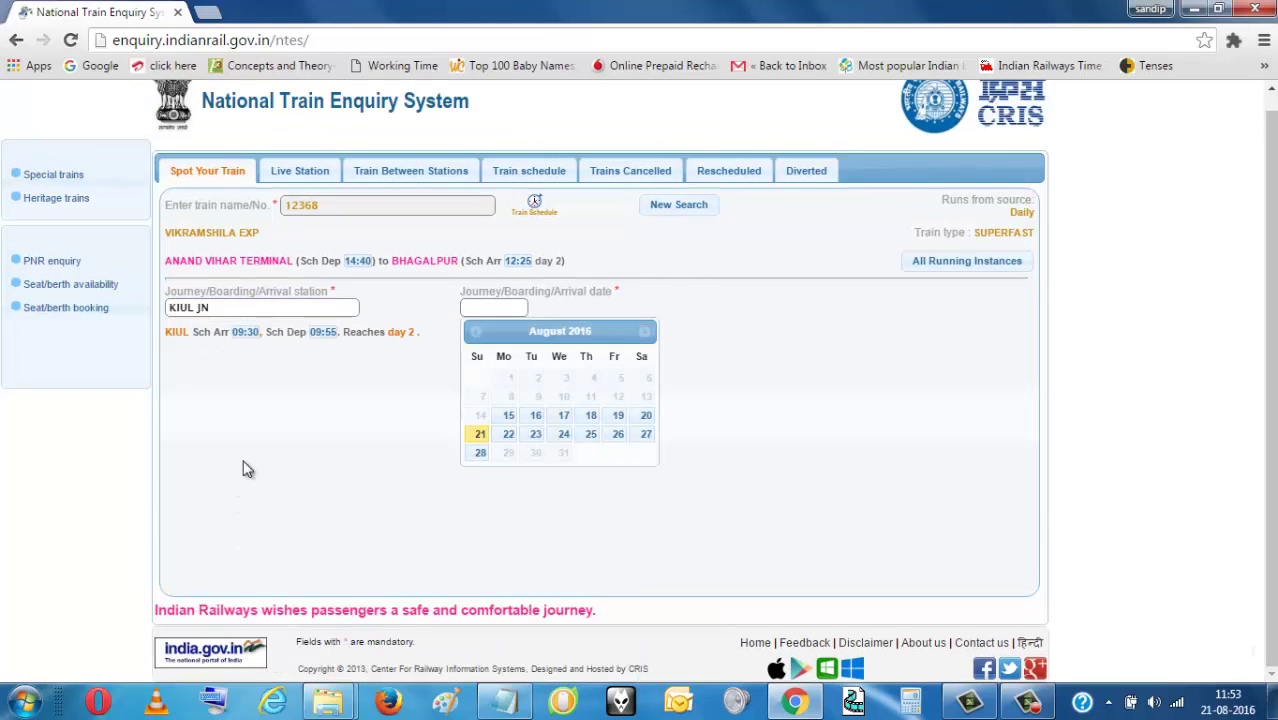
left_click(480, 434)
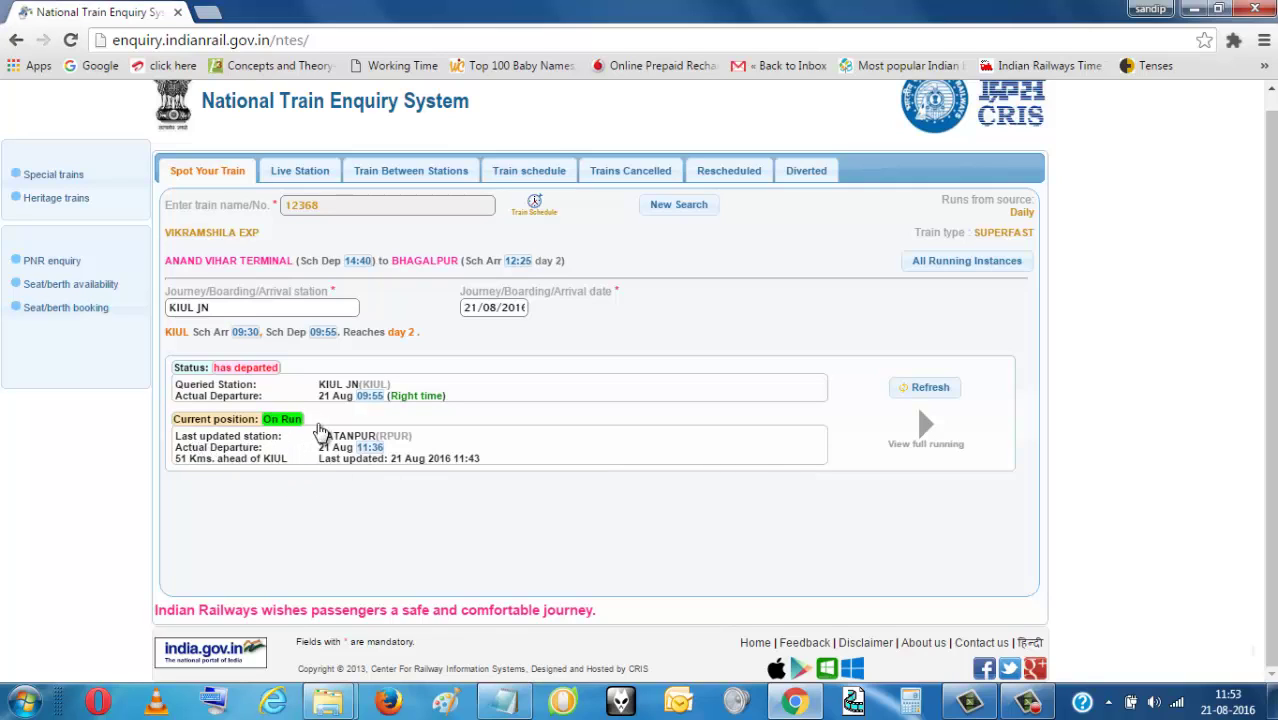
left_click(926, 438)
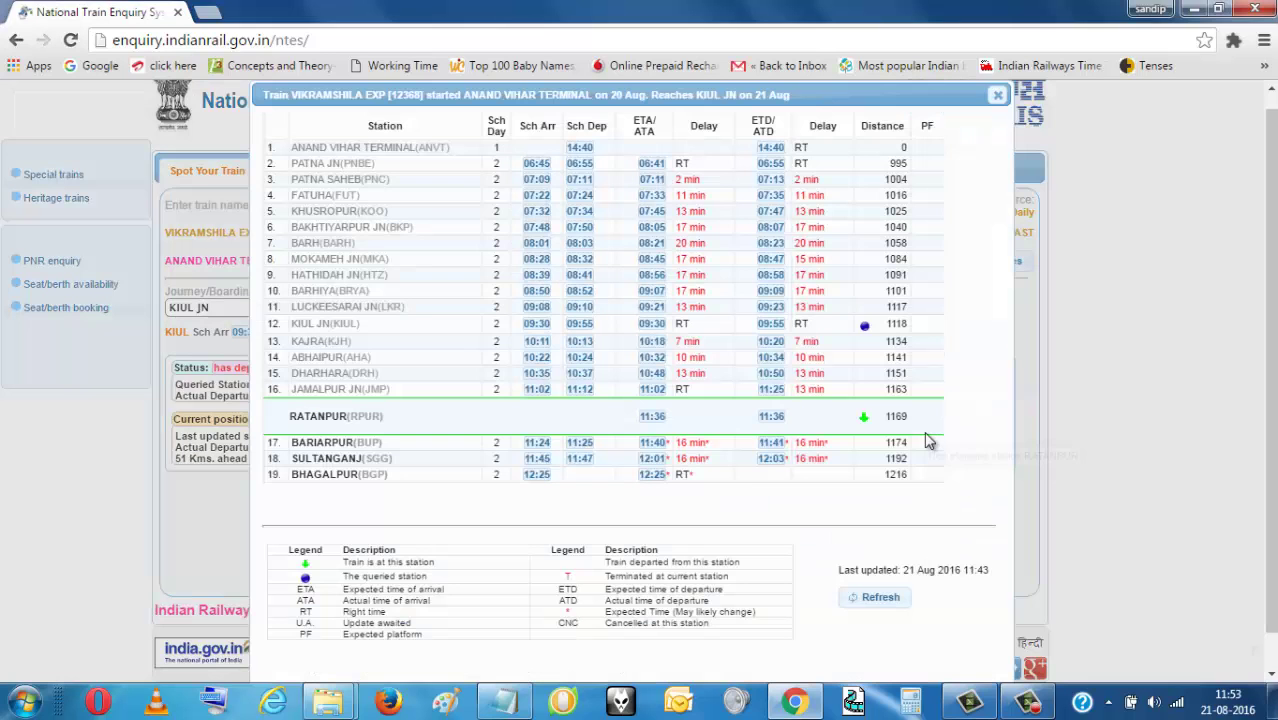